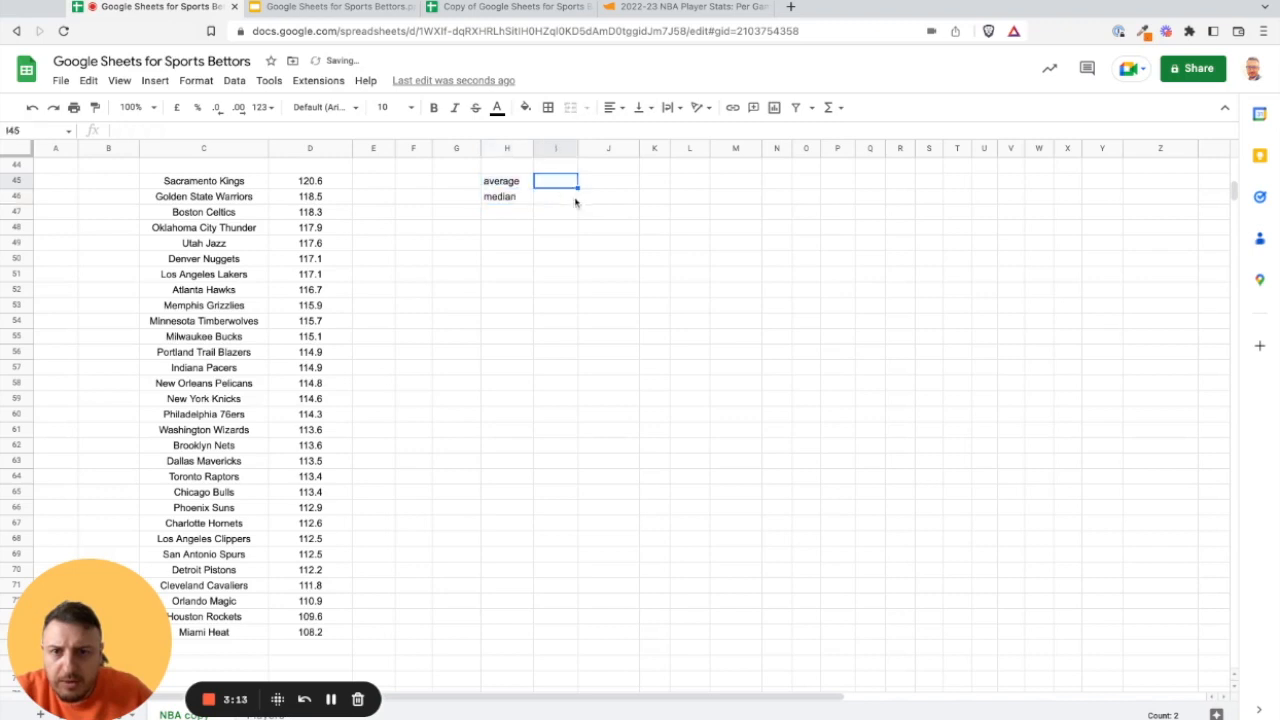
# Calculate the average of the team values in D45:D74 in cell I45, beside the average label.
pyautogui.write('=')
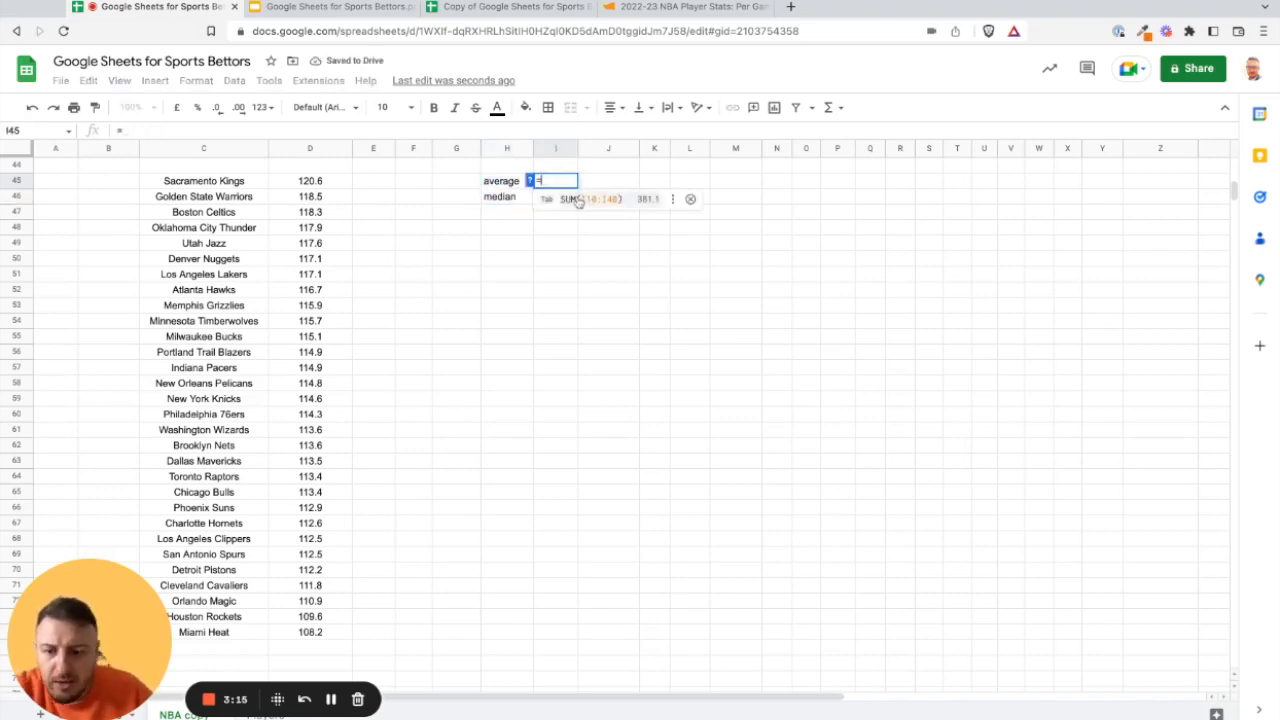
pyautogui.write('average(')
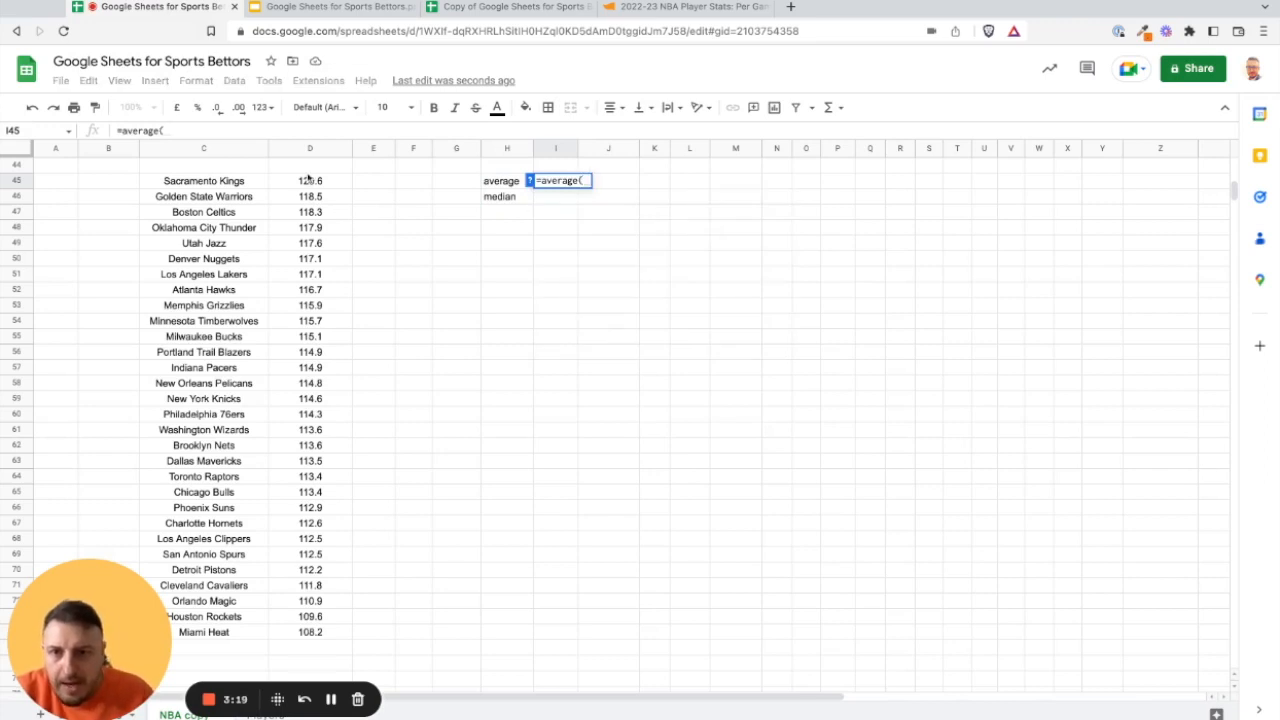
pyautogui.moveTo(306, 183); pyautogui.dragTo(306, 399)
pyautogui.hotkey('ctrl', 'shift', 'Down')
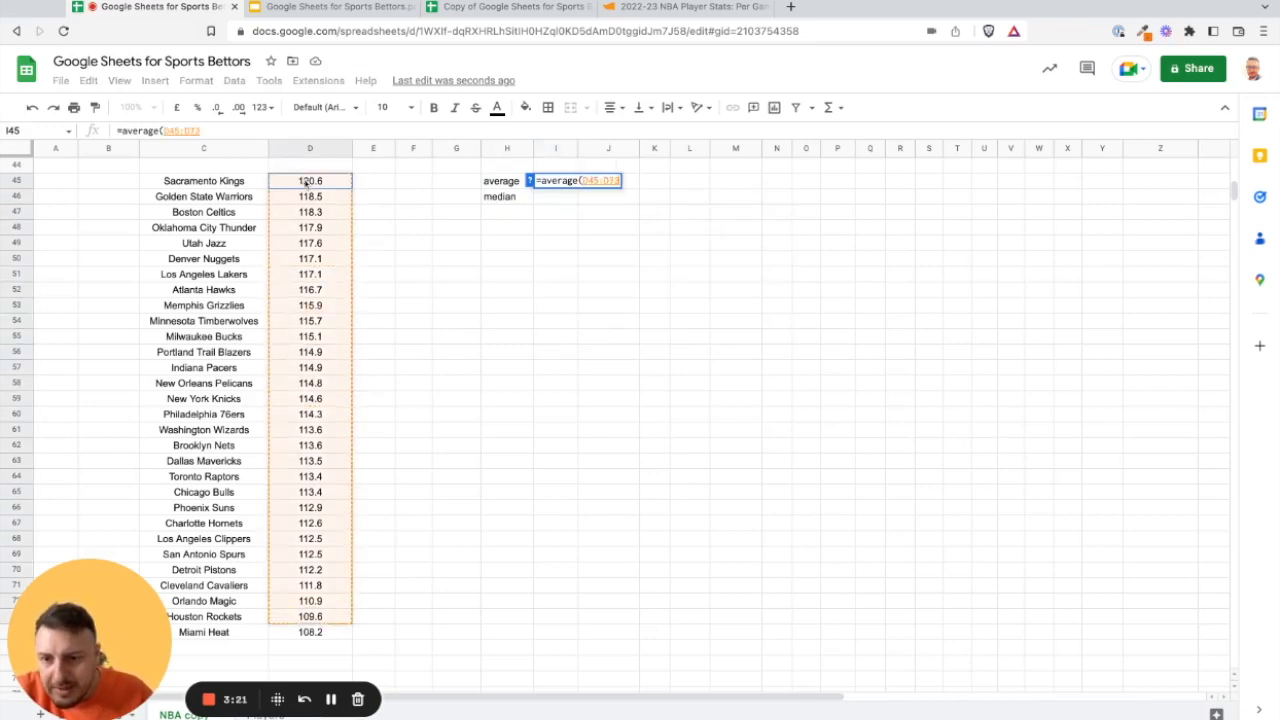
pyautogui.write(')')
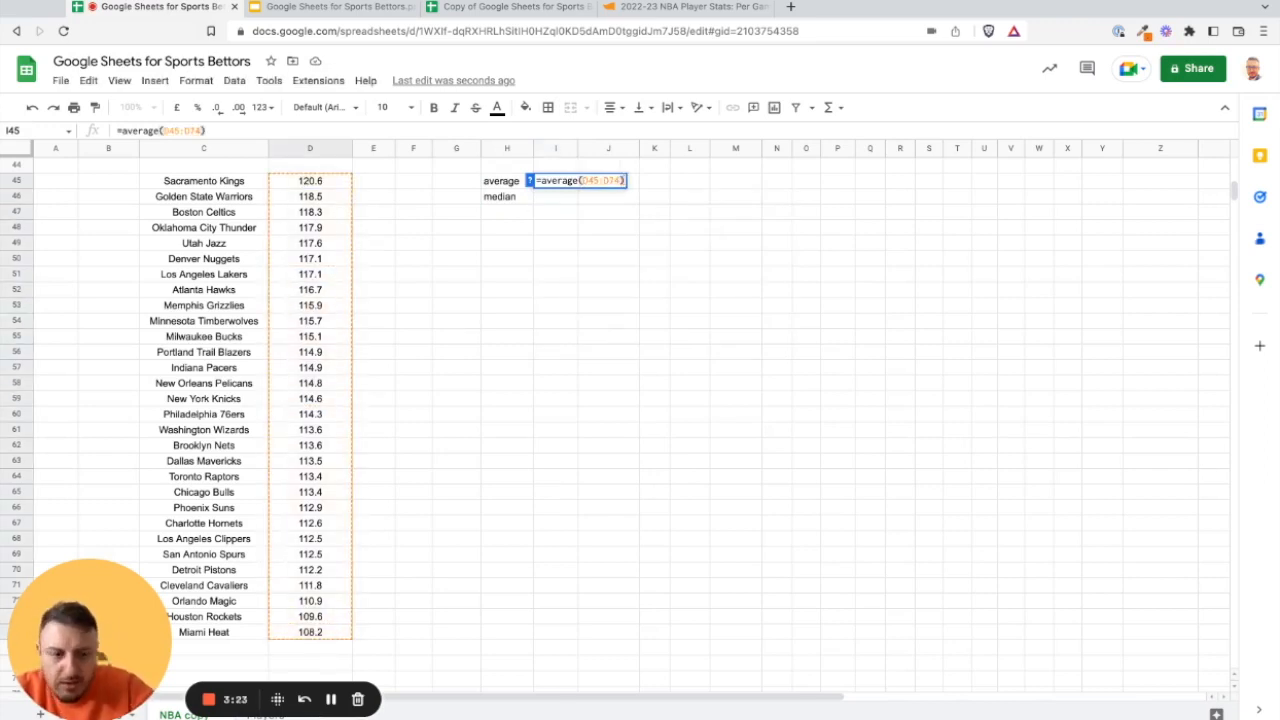
pyautogui.press('Return')
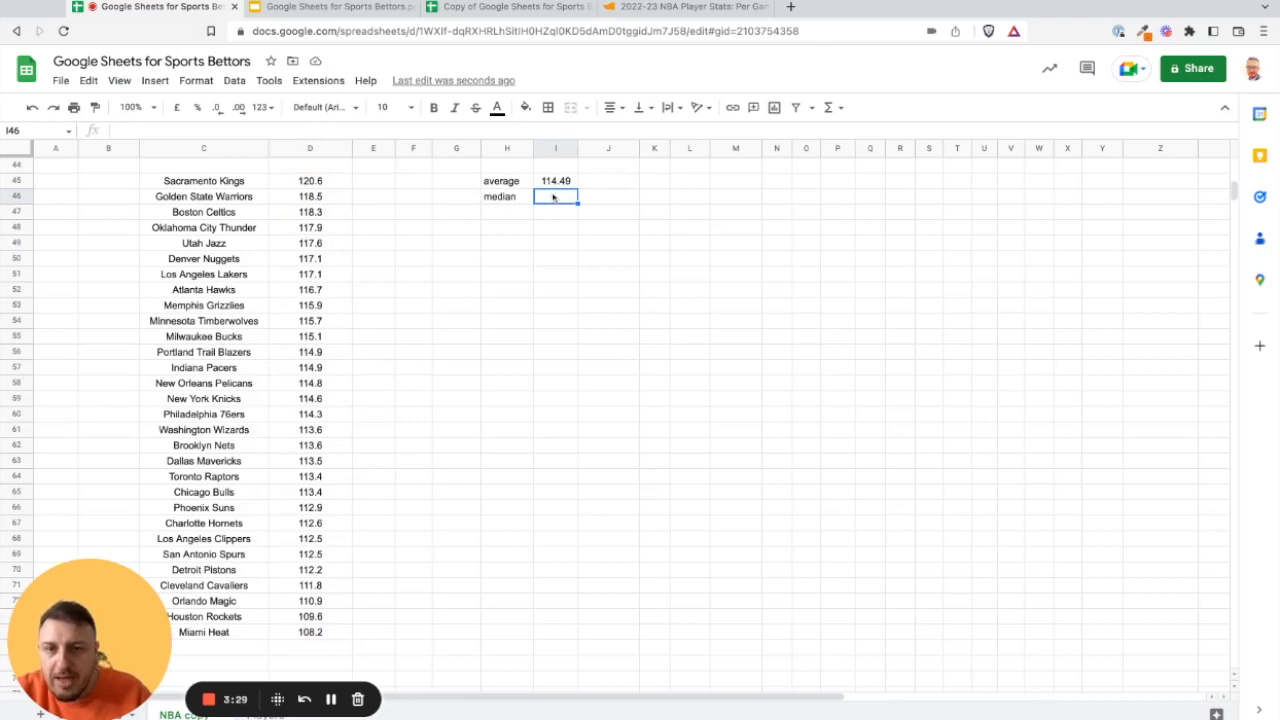
# Calculate the median of the team values in D45:D74 in cell I46, beside the median label.
pyautogui.write('=me')
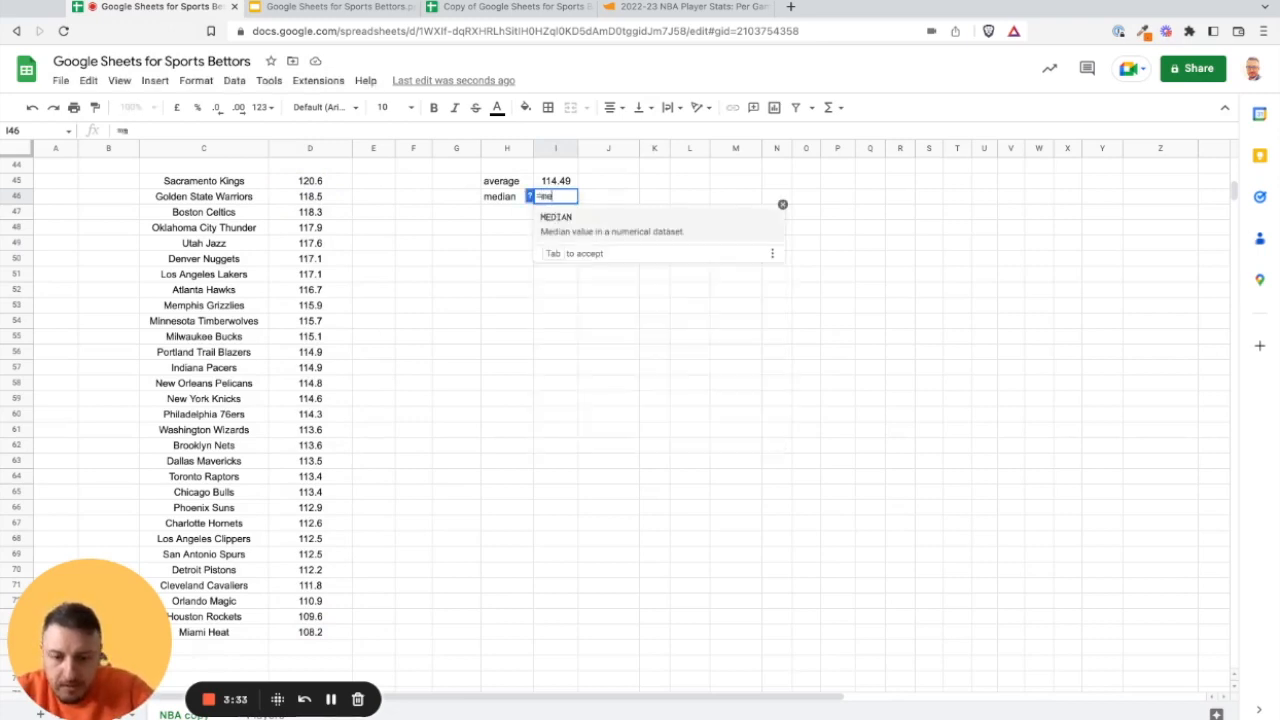
pyautogui.write('dian(')
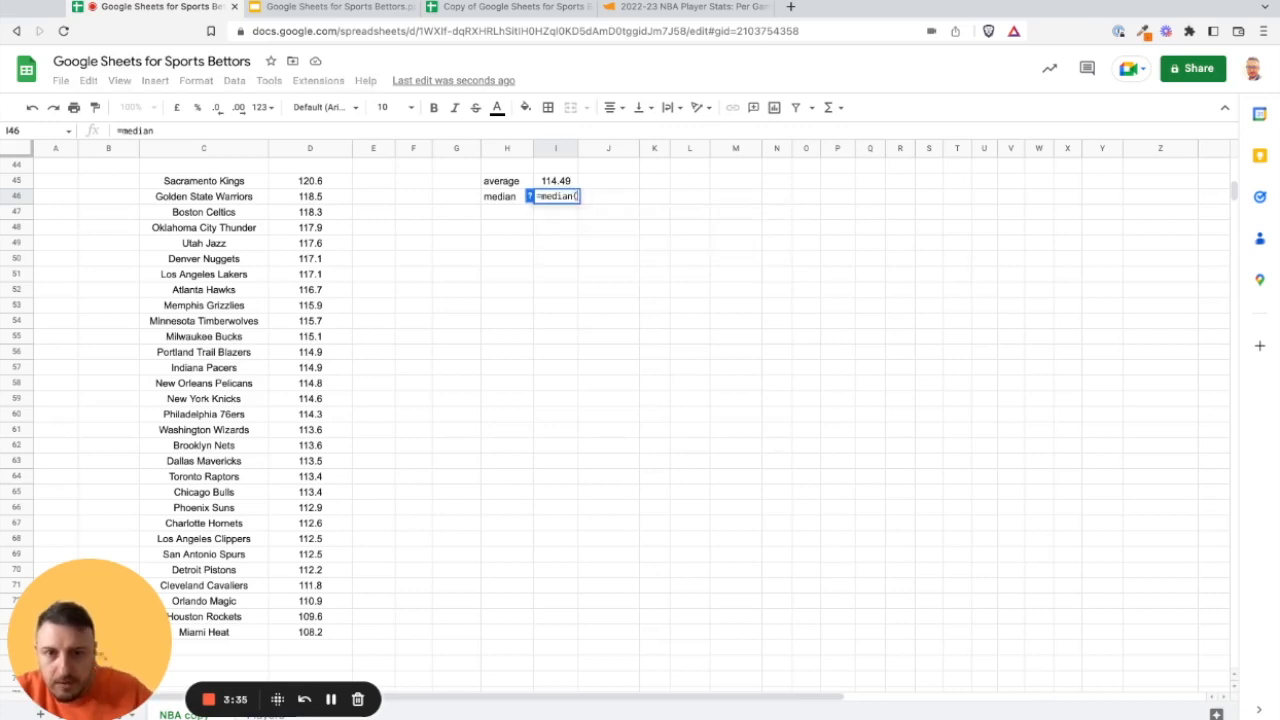
pyautogui.moveTo(311, 180); pyautogui.dragTo(313, 636)
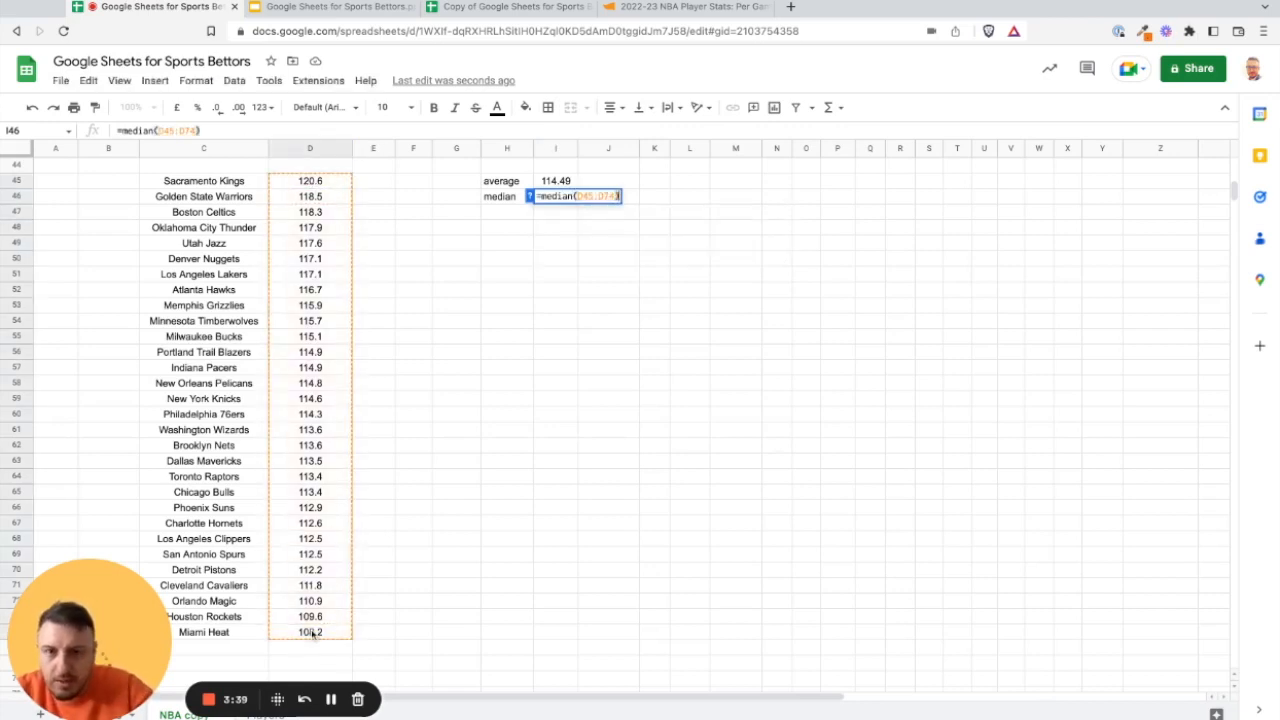
pyautogui.press('Return')
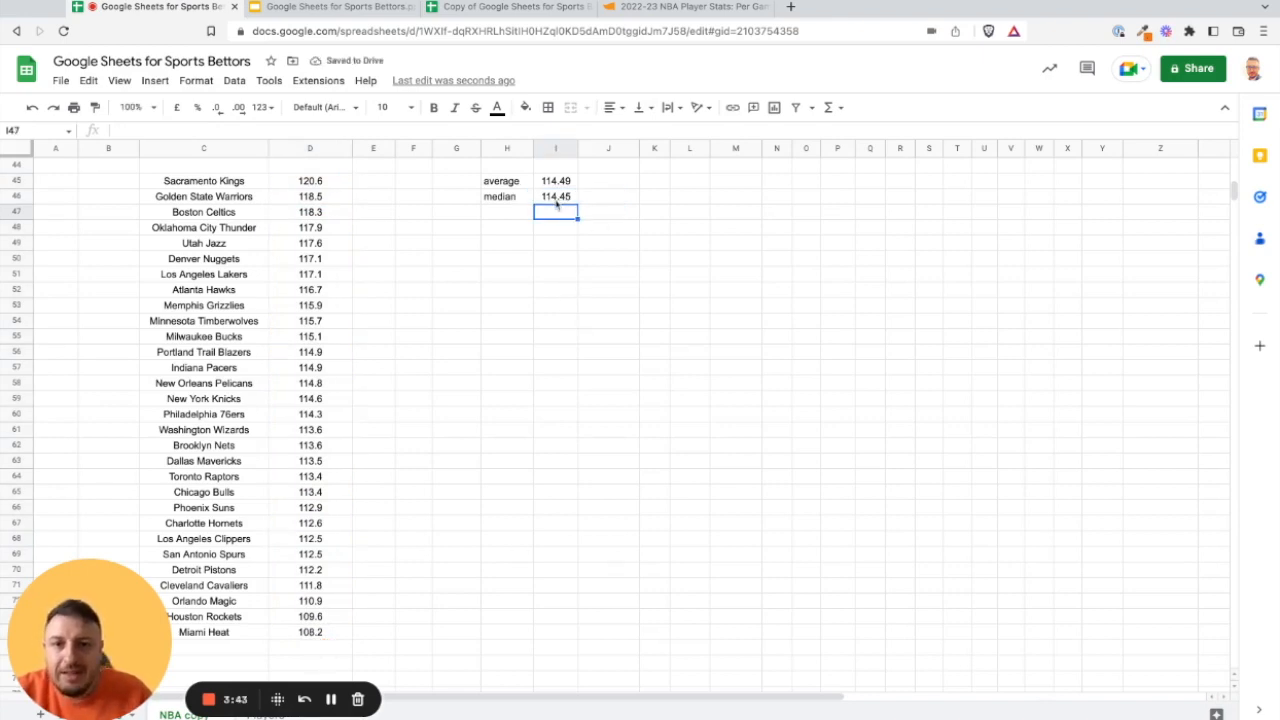
pyautogui.click(610, 322)
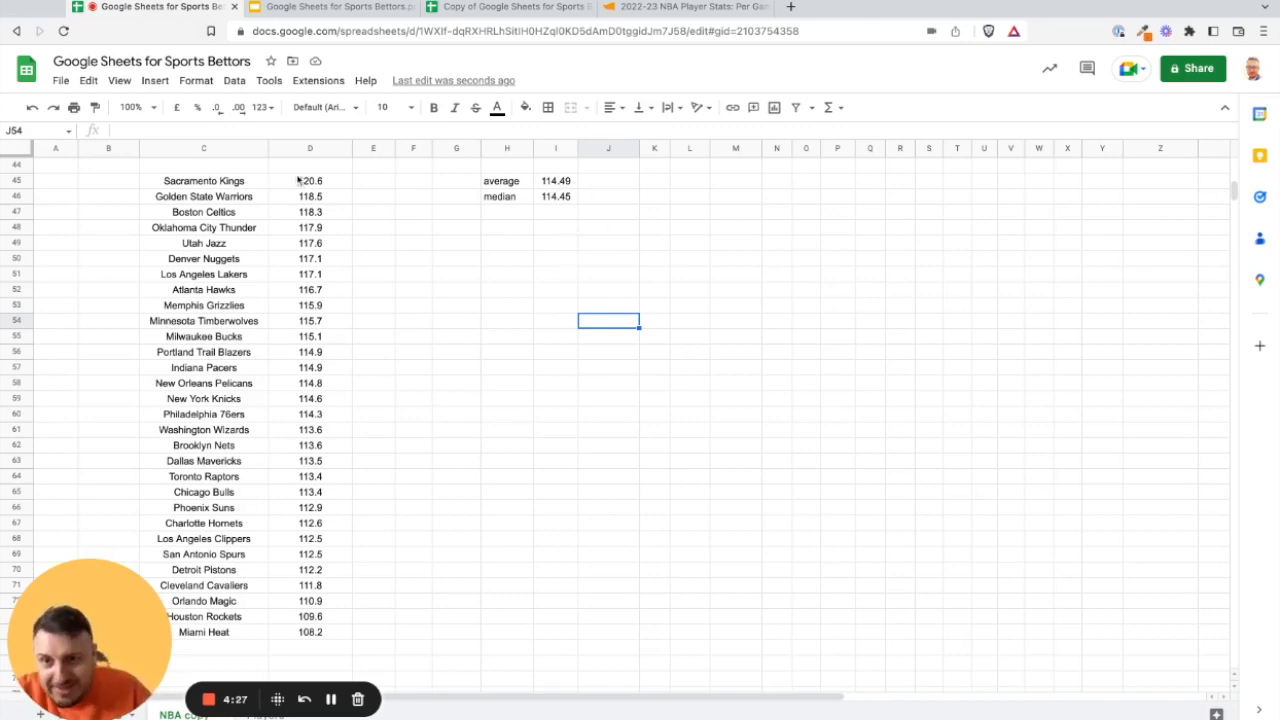
# Replace the Sacramento Kings' value in cell D45 with an outlier of 900.
pyautogui.click(300, 183)
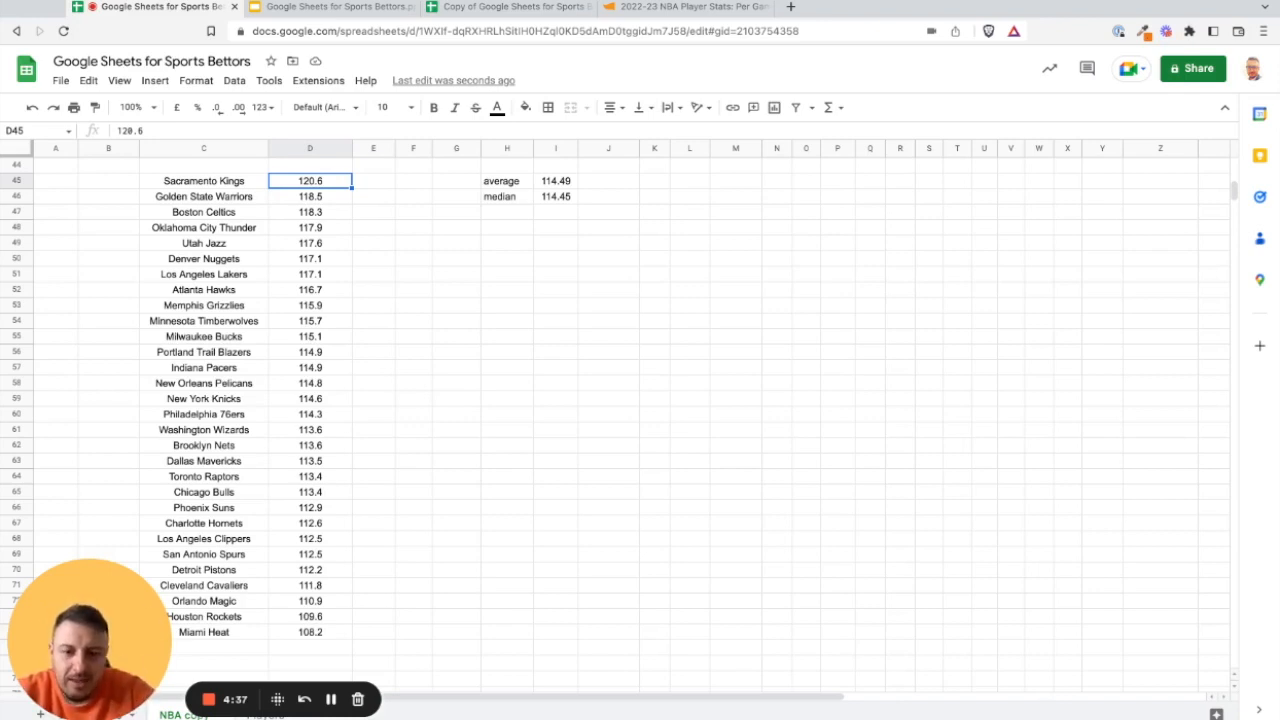
pyautogui.write('900')
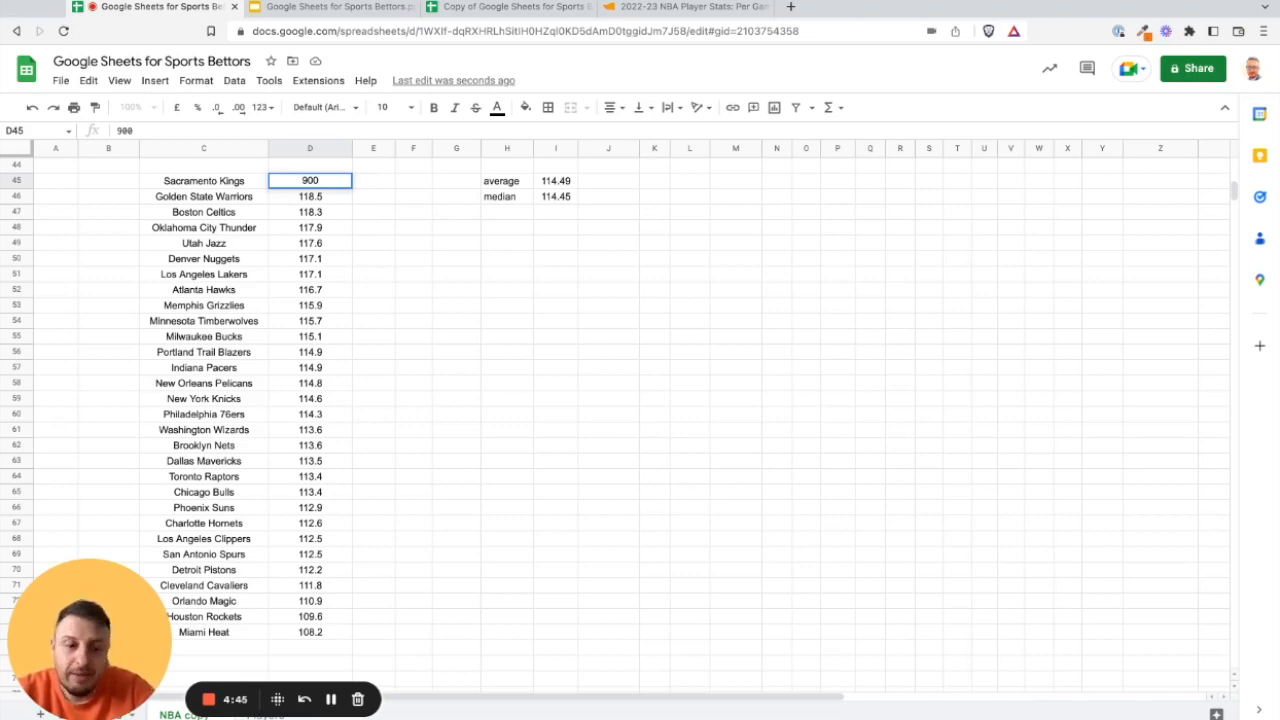
pyautogui.press('Return')
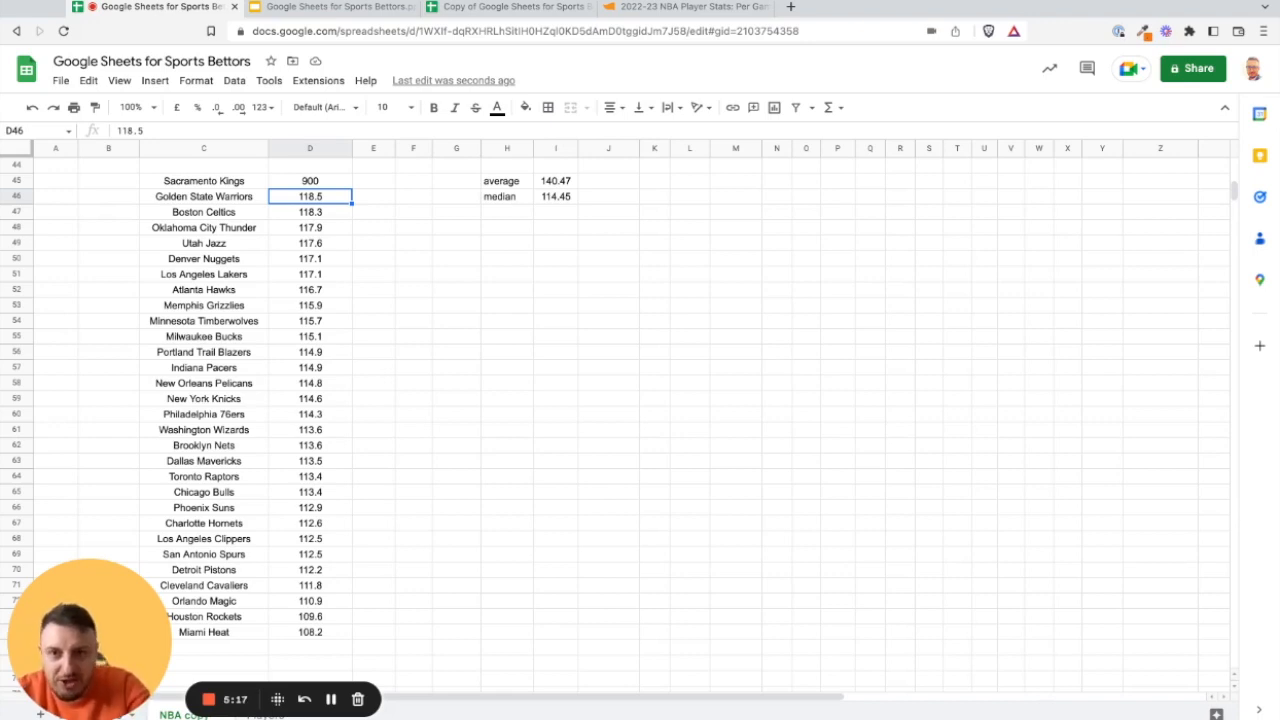
# Examine the median formula in I46 and the New York Knicks row around the middle of the team list.
pyautogui.click(563, 197)
pyautogui.click(229, 133)
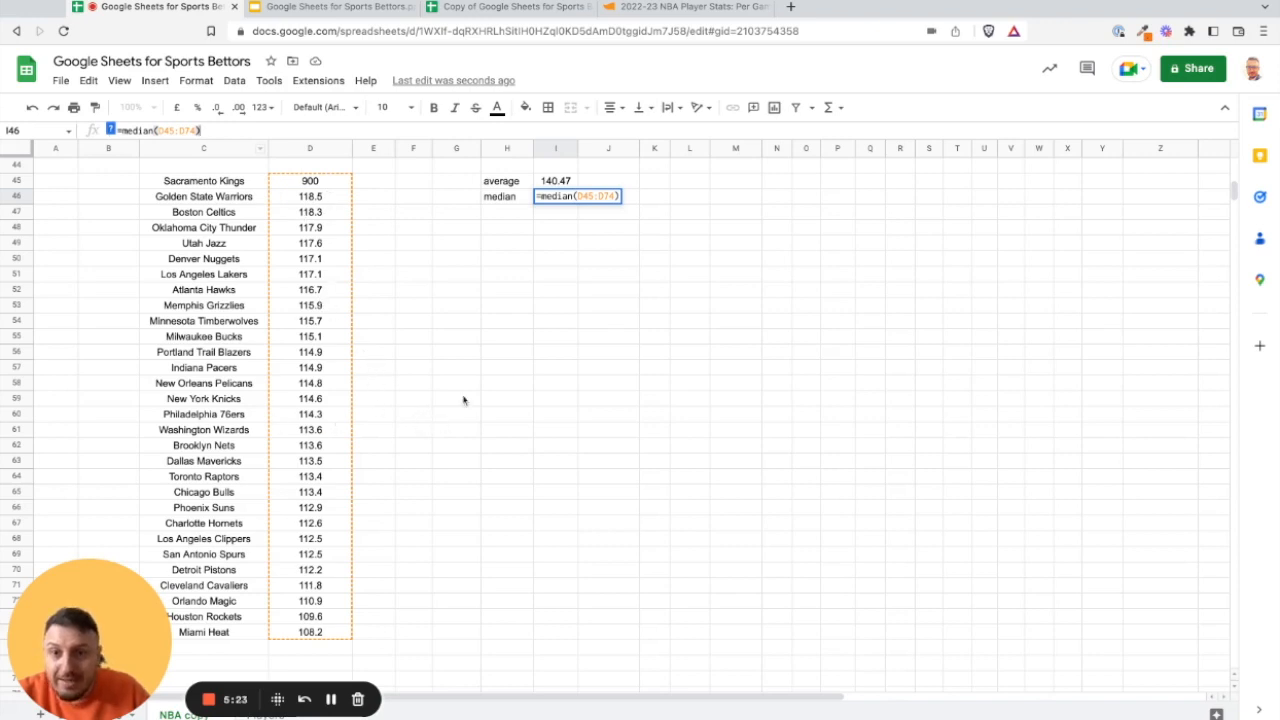
pyautogui.press('Return')
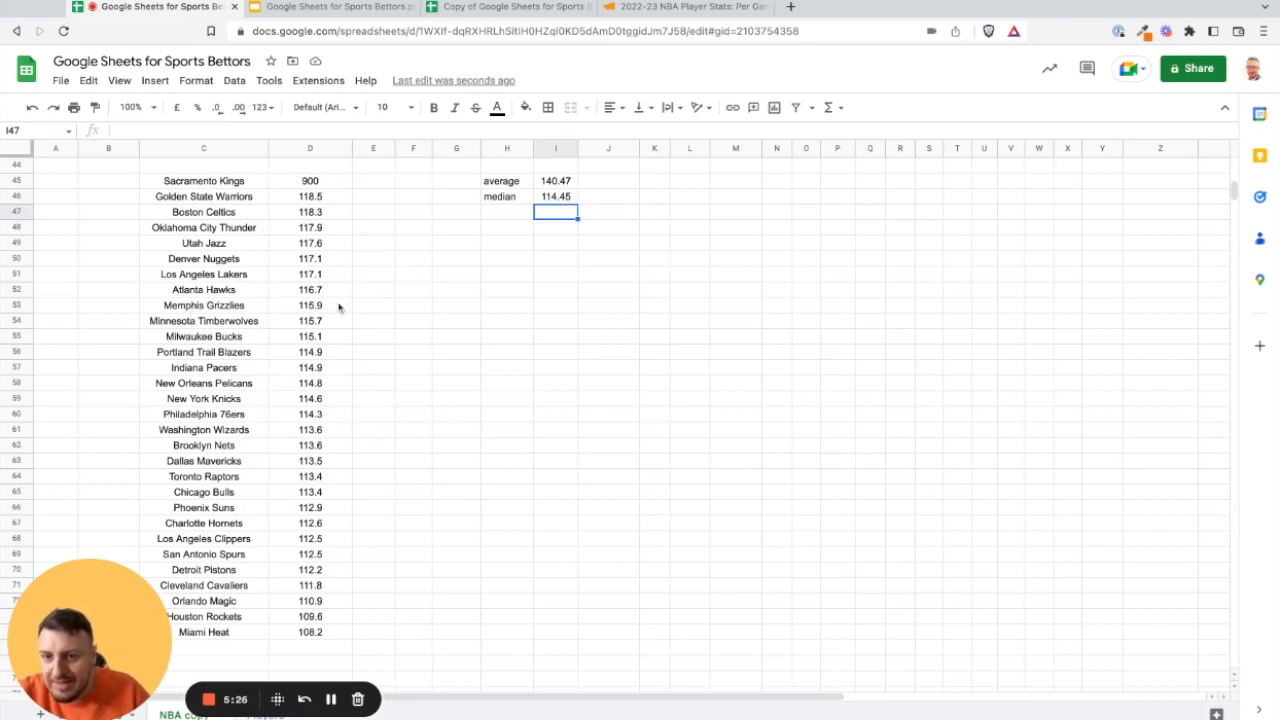
pyautogui.moveTo(337, 306); pyautogui.dragTo(220, 305)
pyautogui.click(150, 398)
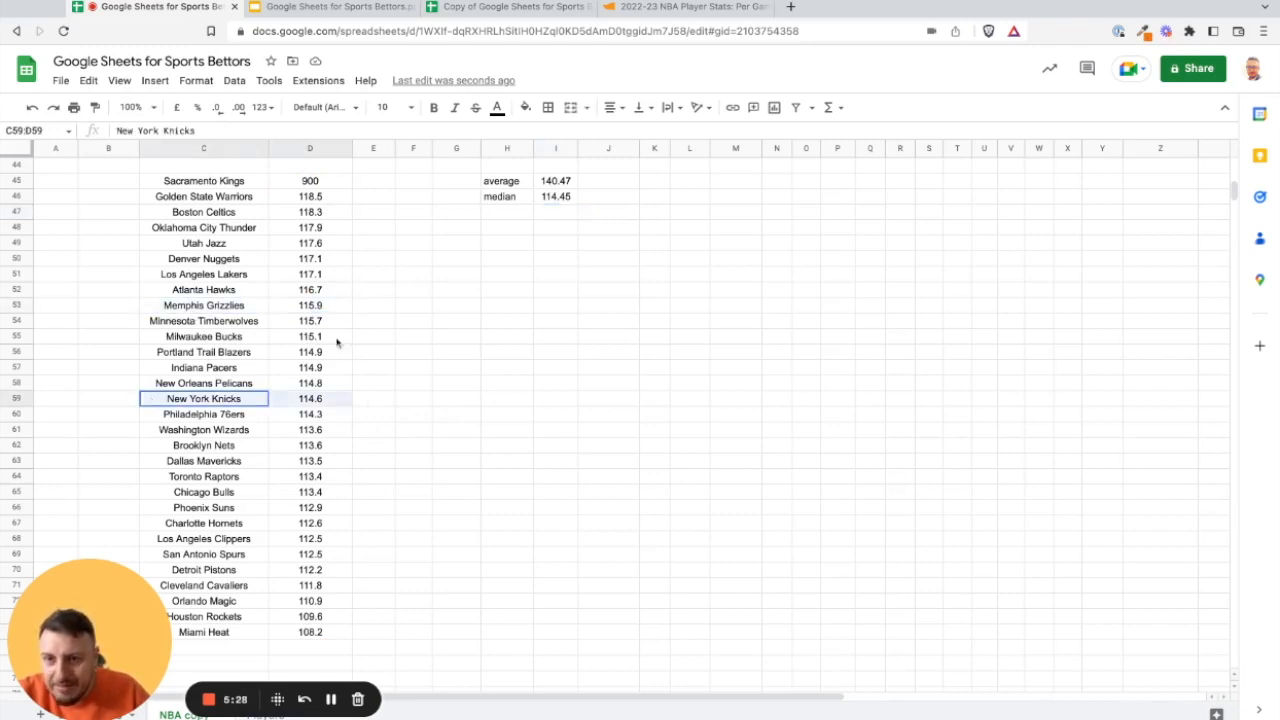
pyautogui.hotkey('shift', 'Right')
pyautogui.hotkey('shift', 'Right')
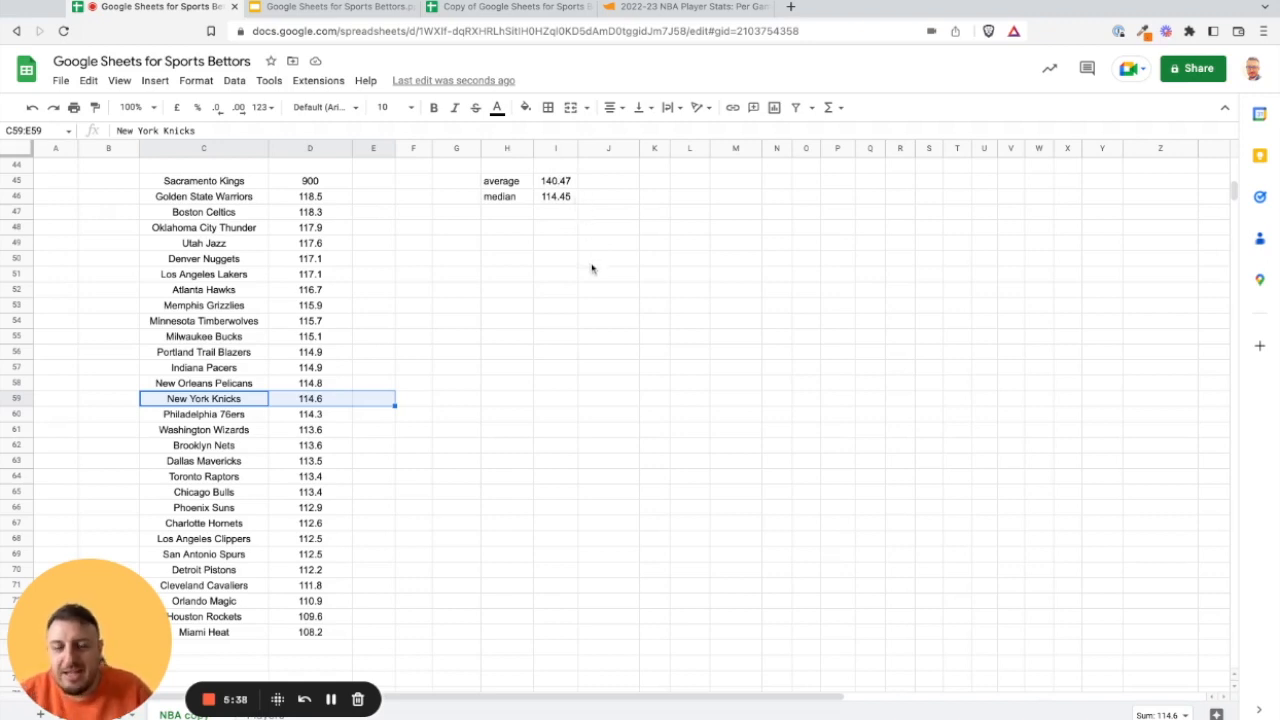
# Undo the last change to the Sacramento Kings' value in cell D45.
pyautogui.click(333, 187)
pyautogui.hotkey('ctrl', 'z')
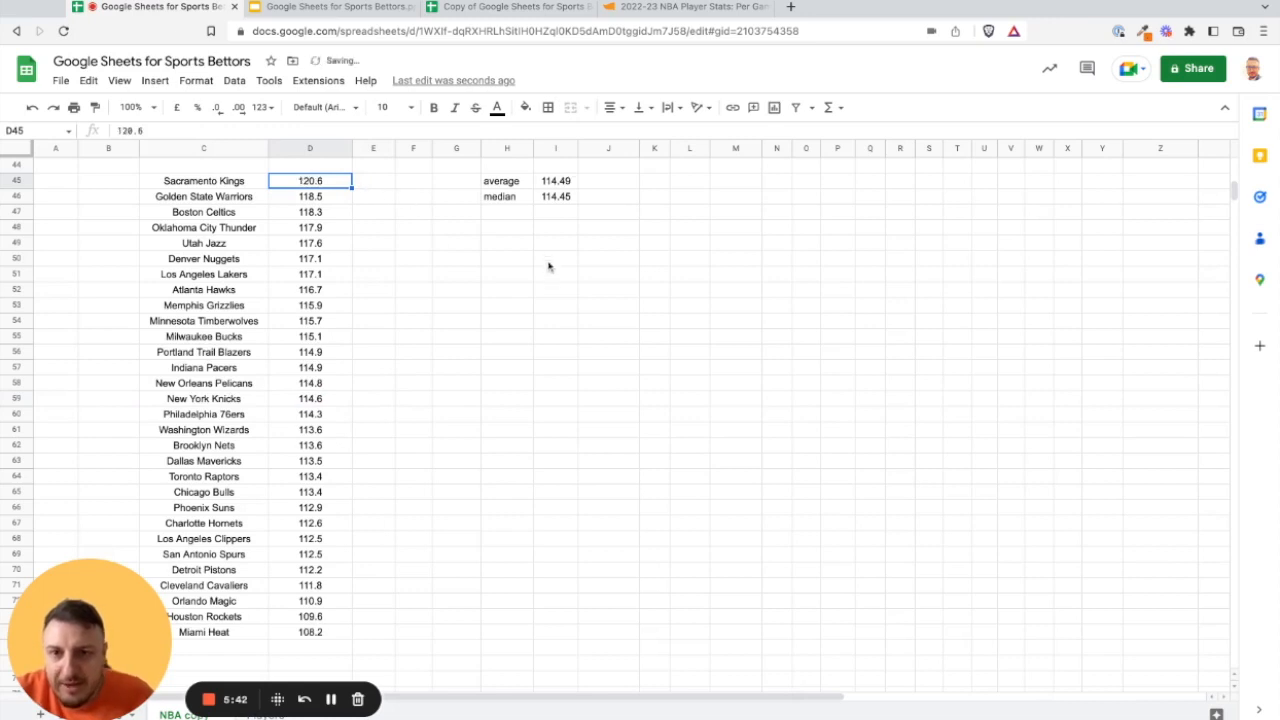
# Enter 1, 2, 3, 2, 4, 5, 6, 6, 7, 2, 2, 3, 4, 9, 8, 7, 2, 1 down cells K48 to K65.
pyautogui.click(653, 228)
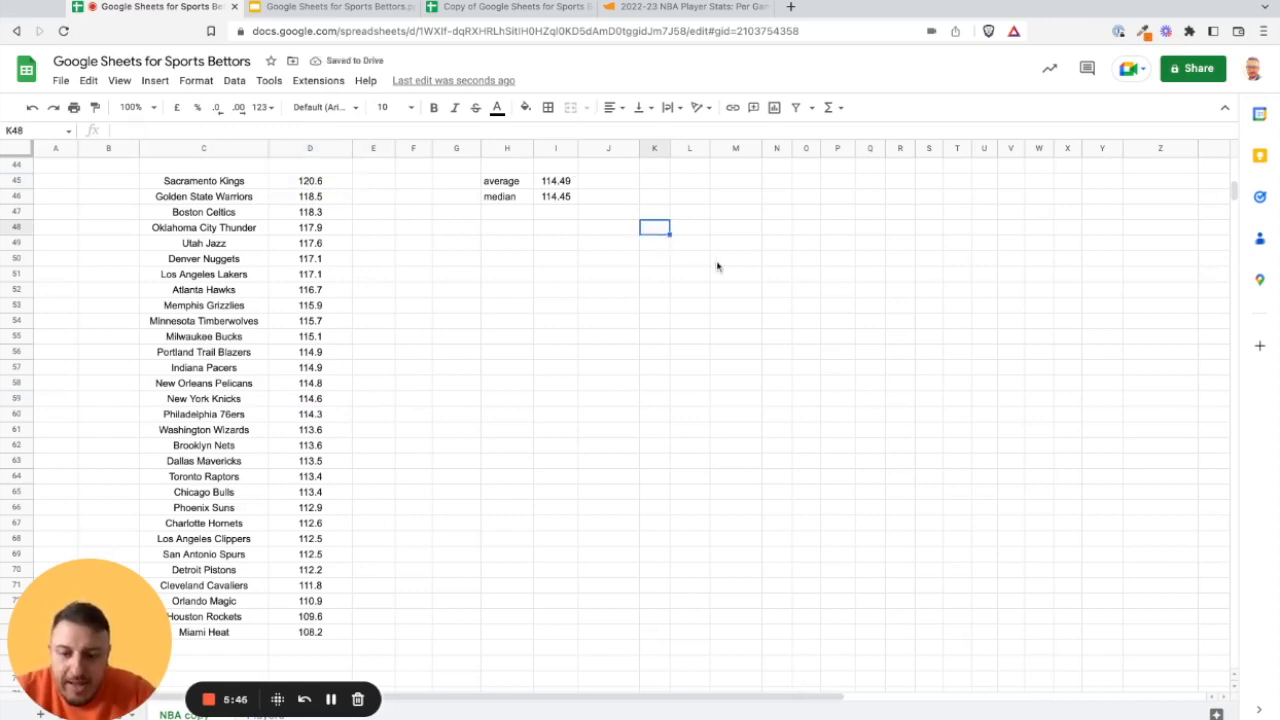
pyautogui.write('1')
pyautogui.press('Return')
pyautogui.write('2')
pyautogui.press('Return')
pyautogui.write('3')
pyautogui.press('Return')
pyautogui.write('2')
pyautogui.press('Return')
pyautogui.write('4')
pyautogui.press('Return')
pyautogui.write('5')
pyautogui.press('Return')
pyautogui.write('6')
pyautogui.press('Return')
pyautogui.write('6')
pyautogui.press('Return')
pyautogui.write('7')
pyautogui.press('Return')
pyautogui.write('2')
pyautogui.press('Return')
pyautogui.write('2')
pyautogui.press('Return')
pyautogui.write('3')
pyautogui.press('Return')
pyautogui.write('4')
pyautogui.press('Return')
pyautogui.write('9')
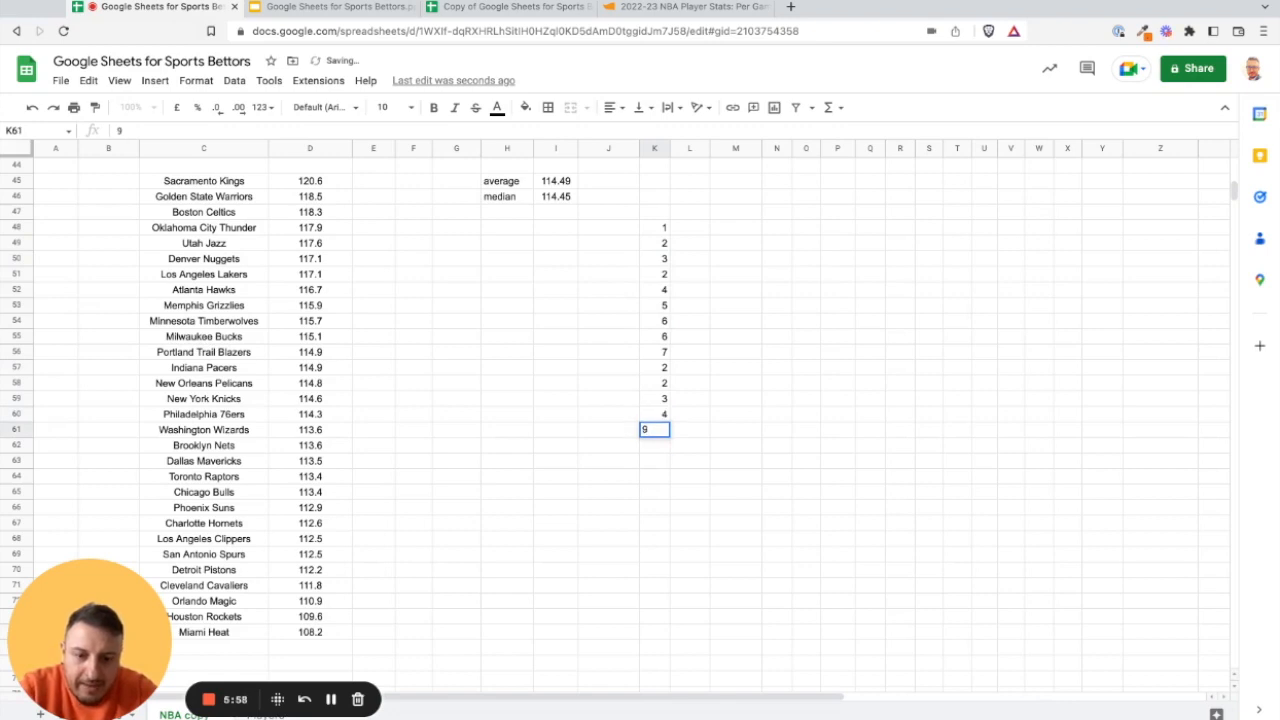
pyautogui.press('Return')
pyautogui.write('8')
pyautogui.press('Return')
pyautogui.write('7')
pyautogui.press('Return')
pyautogui.write('2')
pyautogui.press('Return')
pyautogui.write('1')
pyautogui.press('Return')
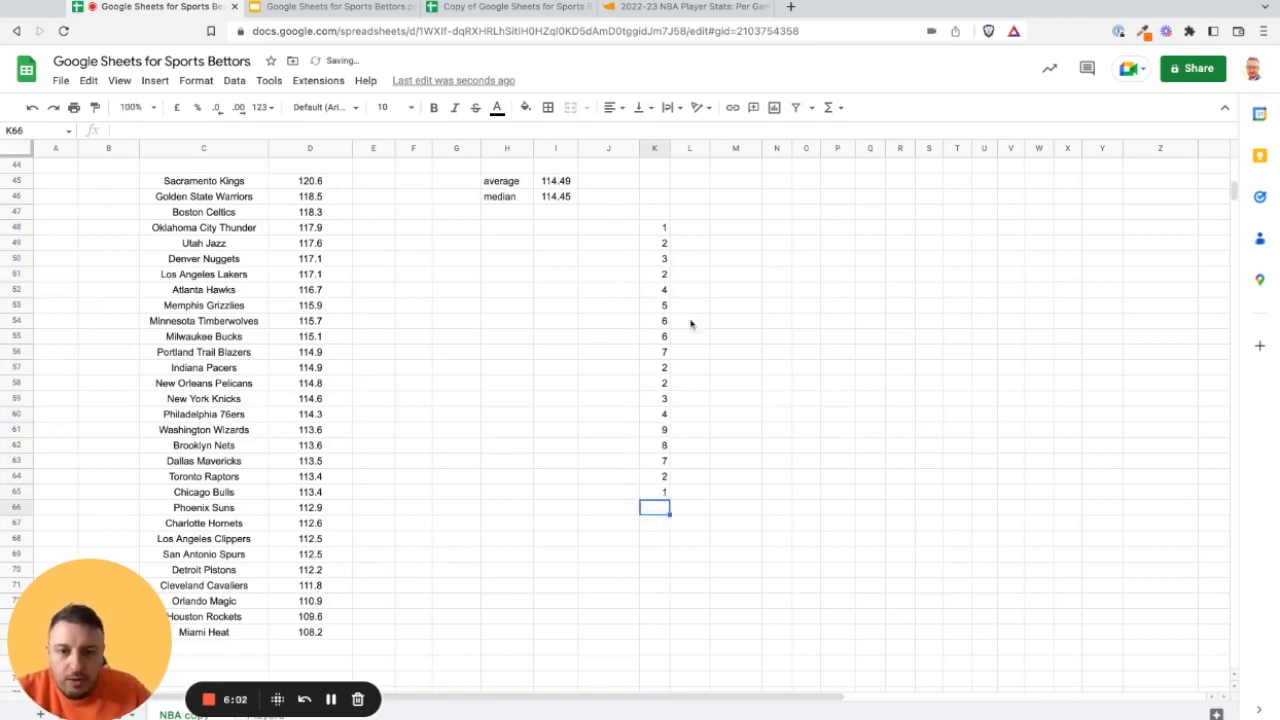
# Calculate the mode of the sample numbers in K48:K65 in cell K68.
pyautogui.click(654, 541)
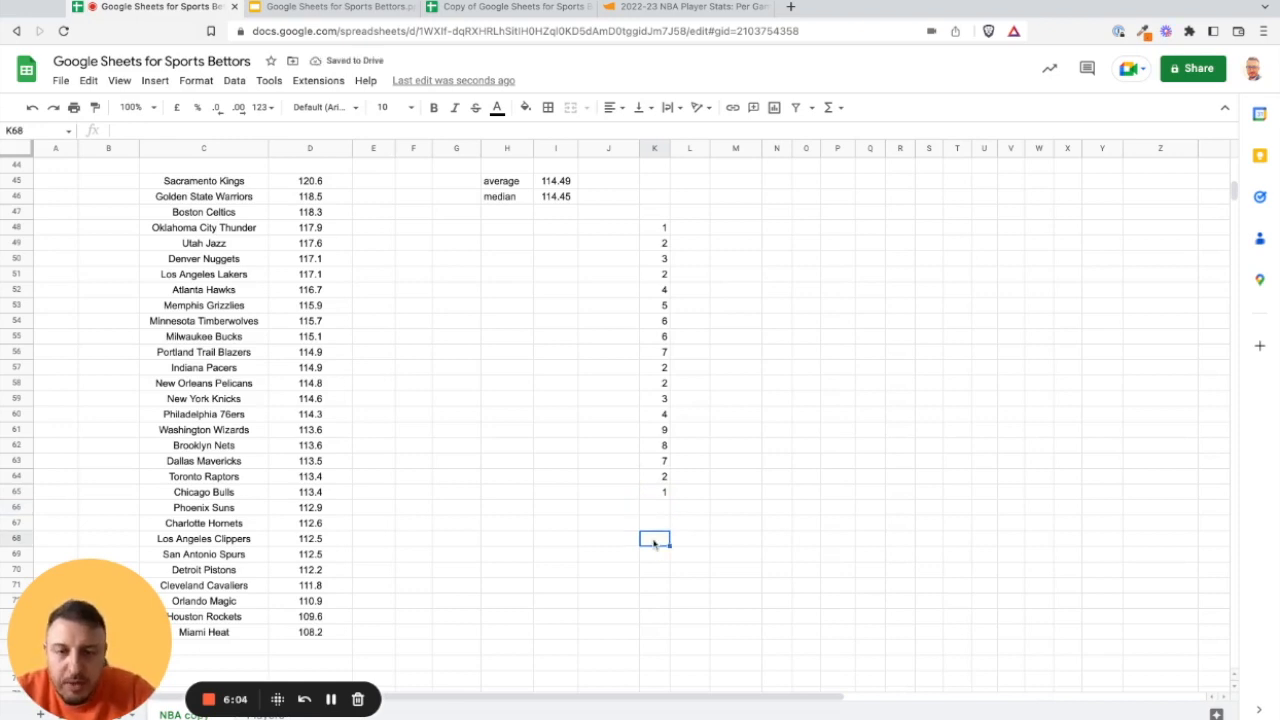
pyautogui.write('=mo')
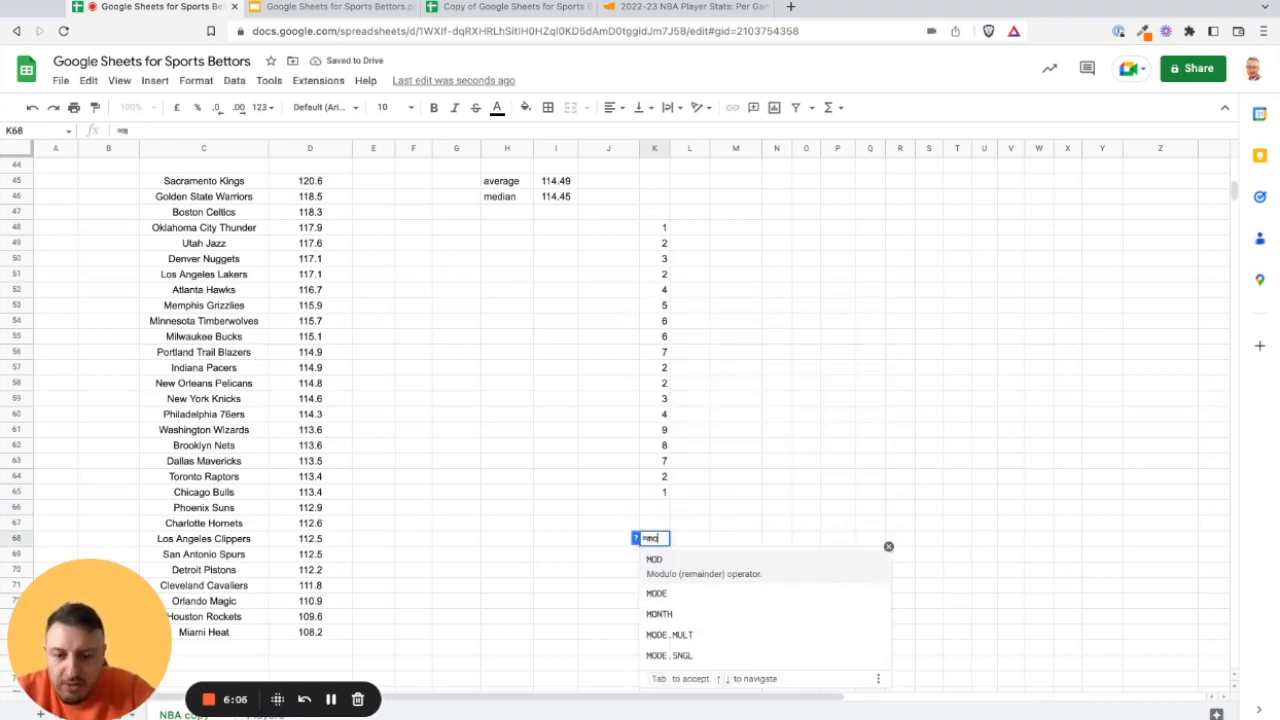
pyautogui.write('de(')
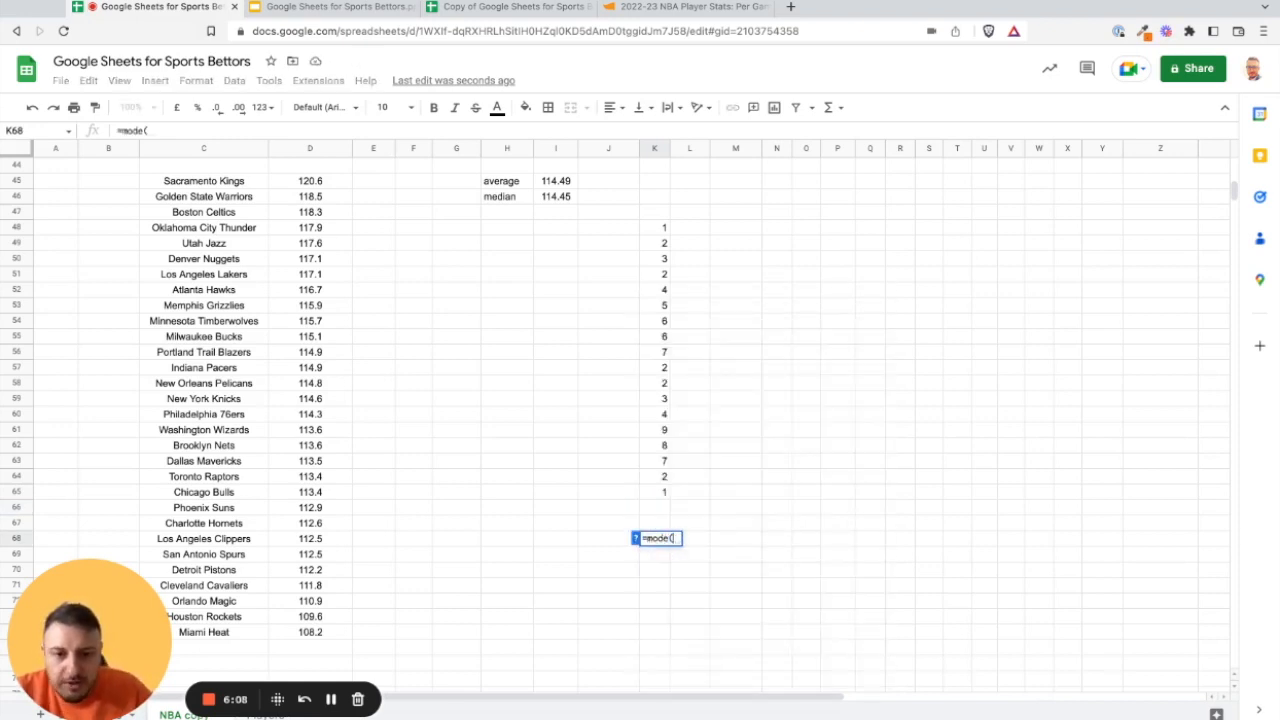
pyautogui.click(660, 229)
pyautogui.hotkey('shift', 'Down')
pyautogui.hotkey('shift', 'Down')
pyautogui.hotkey('shift', 'Down')
pyautogui.hotkey('shift', 'Down')
pyautogui.hotkey('shift', 'Down')
pyautogui.hotkey('shift', 'Down')
pyautogui.hotkey('shift', 'Down')
pyautogui.hotkey('shift', 'Down')
pyautogui.hotkey('shift', 'Down')
pyautogui.hotkey('shift', 'Down')
pyautogui.hotkey('shift', 'Down')
pyautogui.hotkey('shift', 'Down')
pyautogui.hotkey('shift', 'Down')
pyautogui.hotkey('shift', 'Down')
pyautogui.hotkey('shift', 'Down')
pyautogui.hotkey('shift', 'Down')
pyautogui.hotkey('shift', 'Down')
pyautogui.write(')')
pyautogui.press('Return')
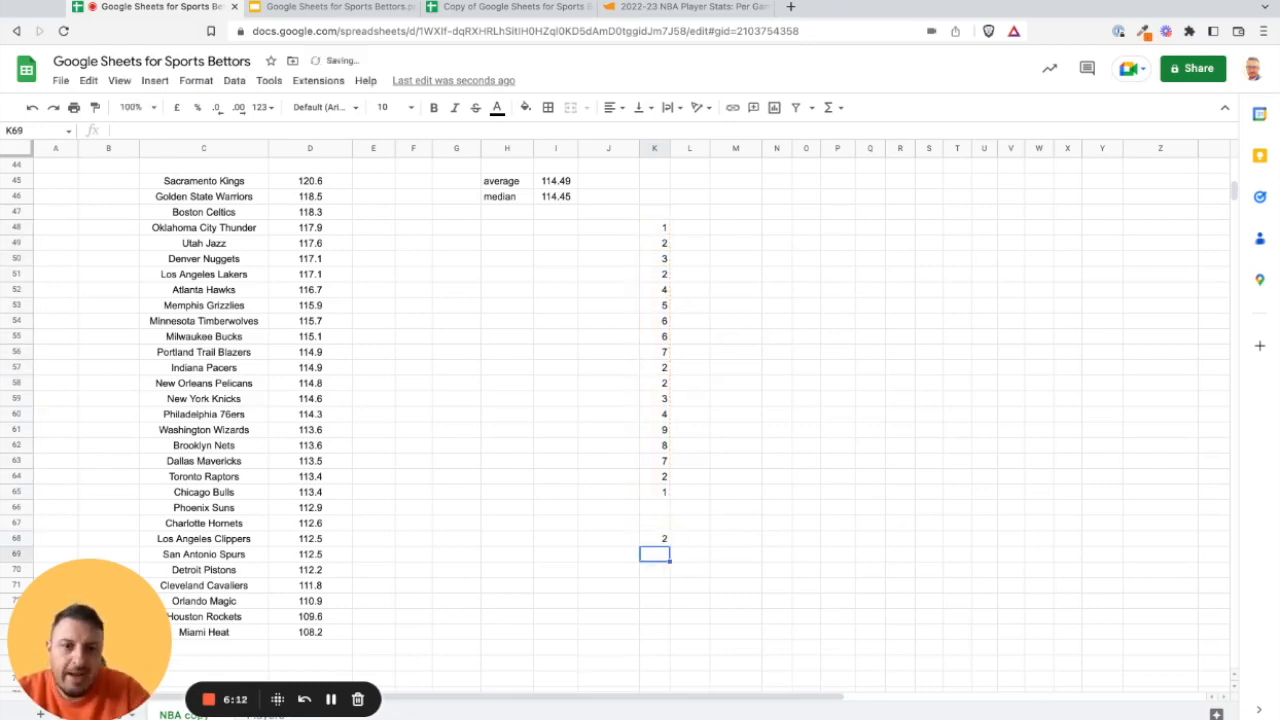